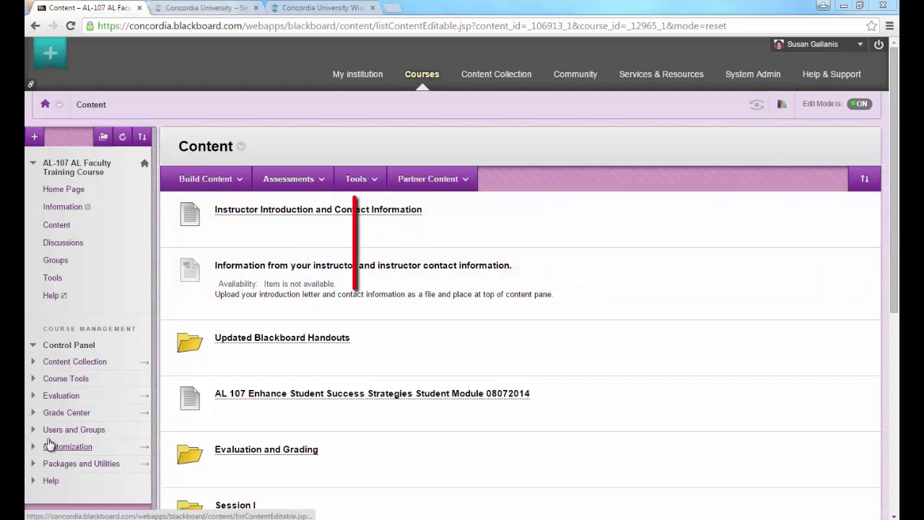
Expand Grade Center and open the Needs Grading list for the AL-107 course.
{"action": "left_click", "coordinate": [68, 415]}
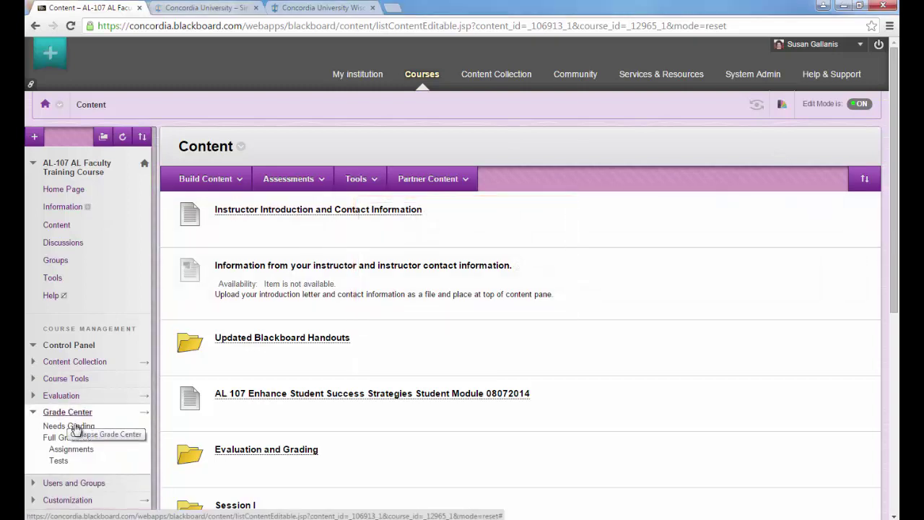
{"action": "left_click", "coordinate": [79, 428]}
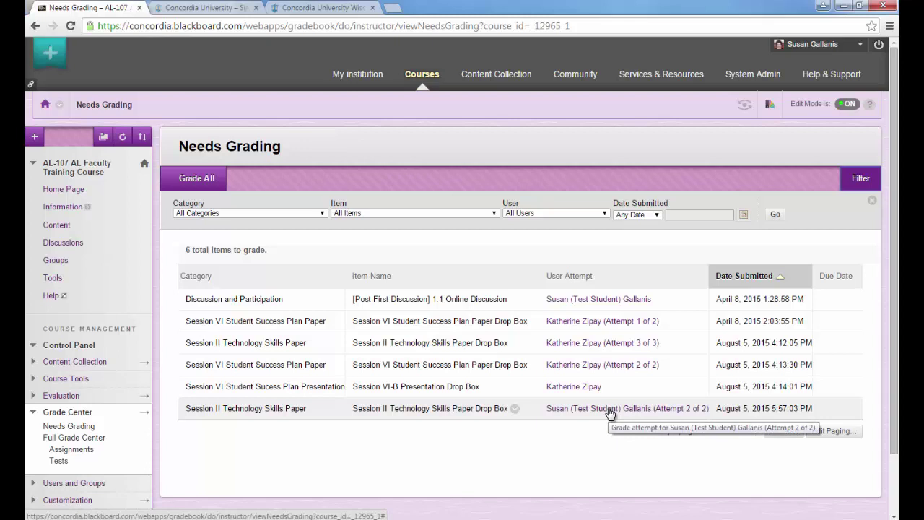
Open the test student's Attempt 2, hiding the course menu and grading sidebar so the essay fills the width.
{"action": "left_click", "coordinate": [610, 410]}
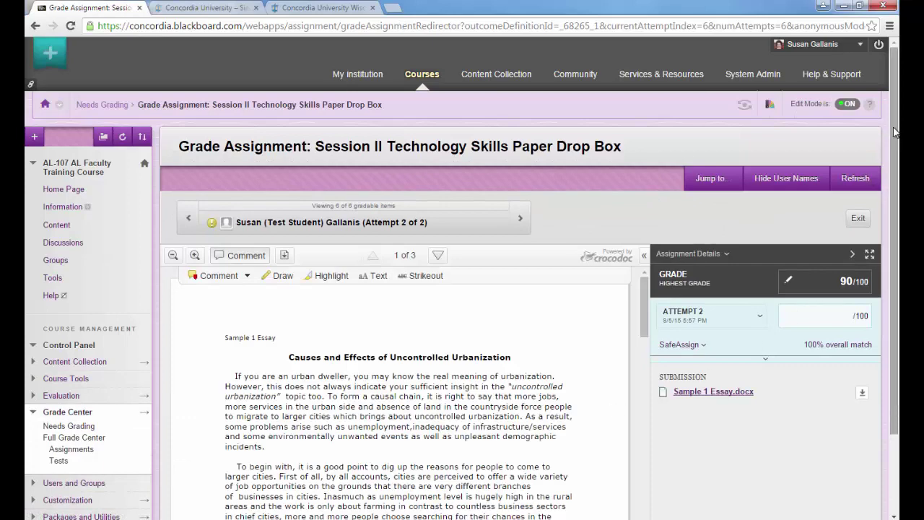
{"action": "left_click_drag", "start_coordinate": [896, 135], "coordinate": [898, 208]}
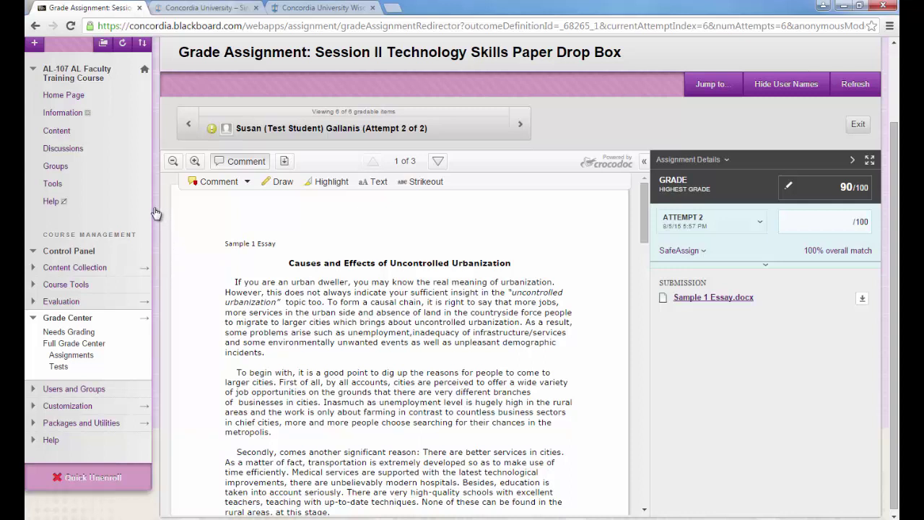
{"action": "left_click", "coordinate": [161, 168]}
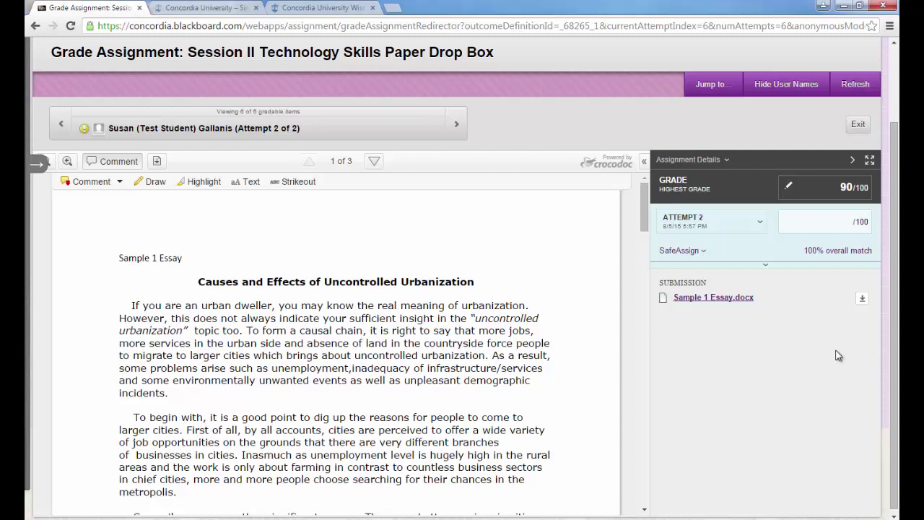
{"action": "left_click", "coordinate": [850, 161]}
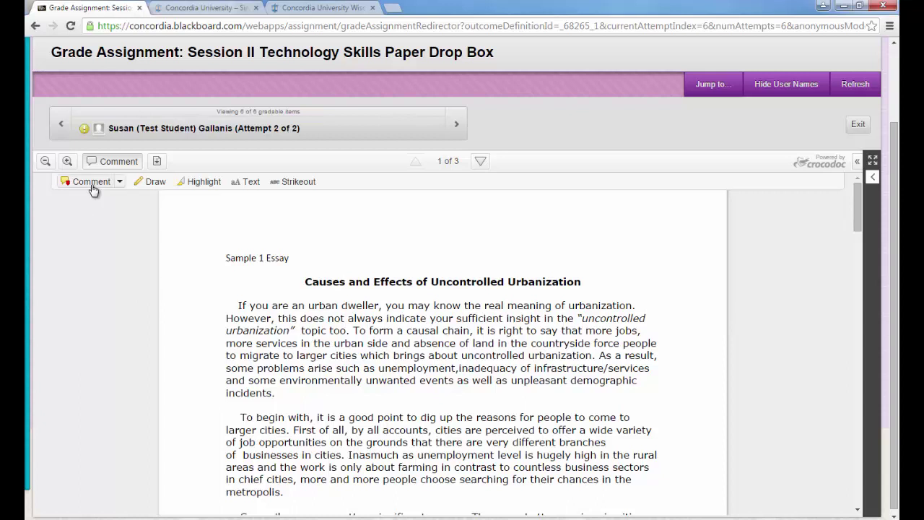
Pin a 'Good Job!' point comment on the word 'point' in paragraph two.
{"action": "left_click", "coordinate": [120, 184]}
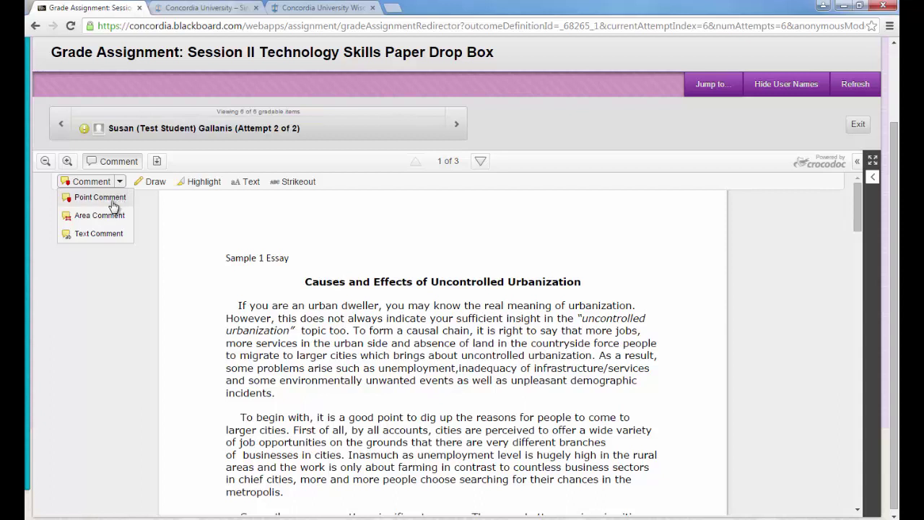
{"action": "left_click", "coordinate": [109, 198]}
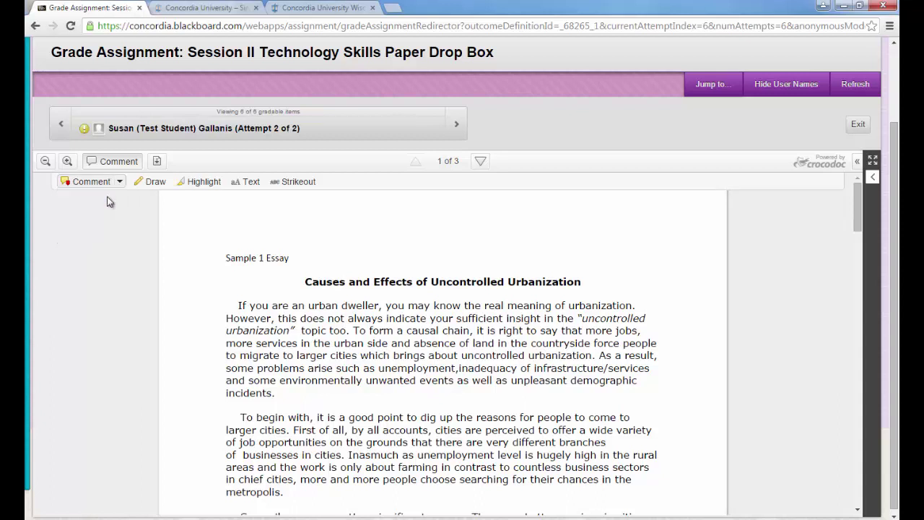
{"action": "left_click", "coordinate": [391, 411]}
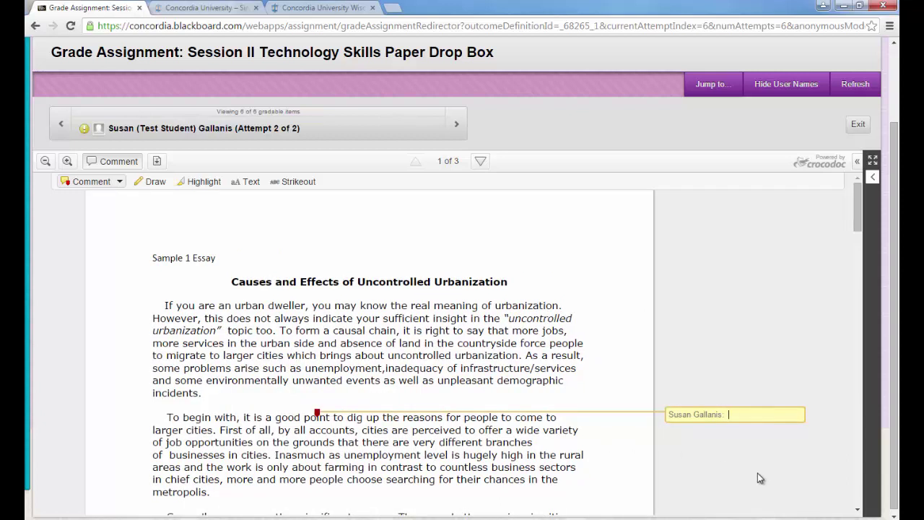
{"action": "type", "text": "Good Job!"}
{"action": "left_click", "coordinate": [120, 183]}
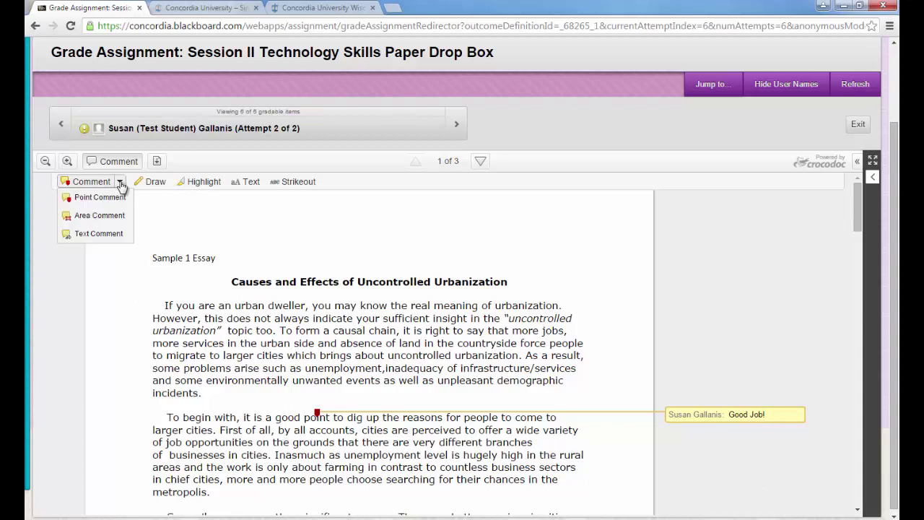
{"action": "left_click", "coordinate": [112, 222]}
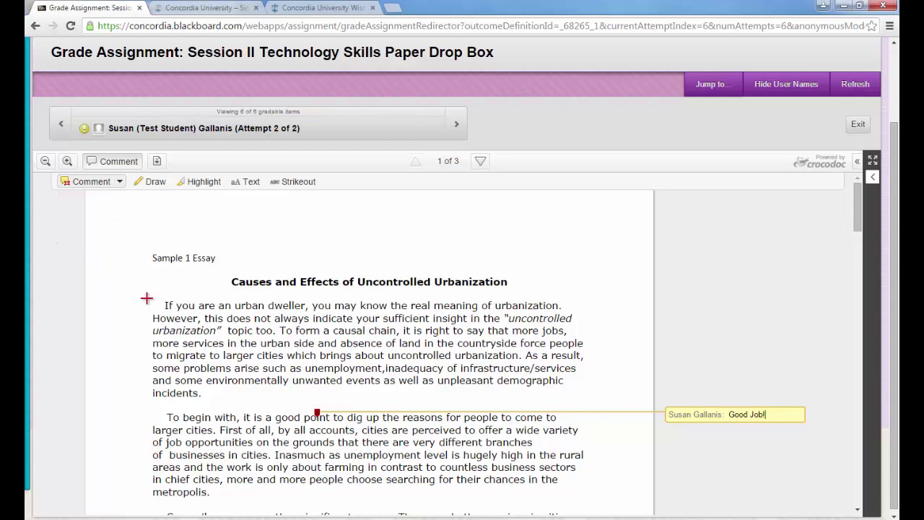
{"action": "left_click_drag", "start_coordinate": [147, 298], "coordinate": [305, 339]}
{"action": "left_click_drag", "start_coordinate": [131, 285], "coordinate": [144, 300]}
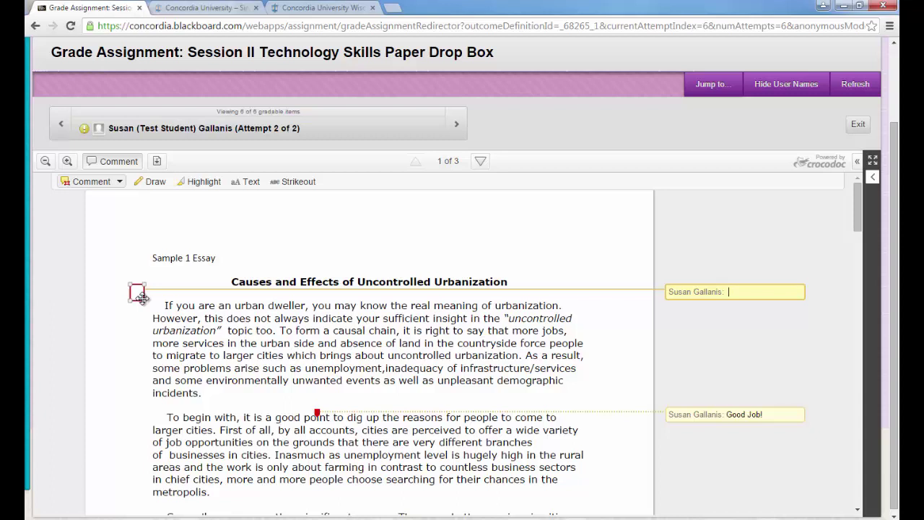
{"action": "left_click_drag", "start_coordinate": [143, 300], "coordinate": [596, 406]}
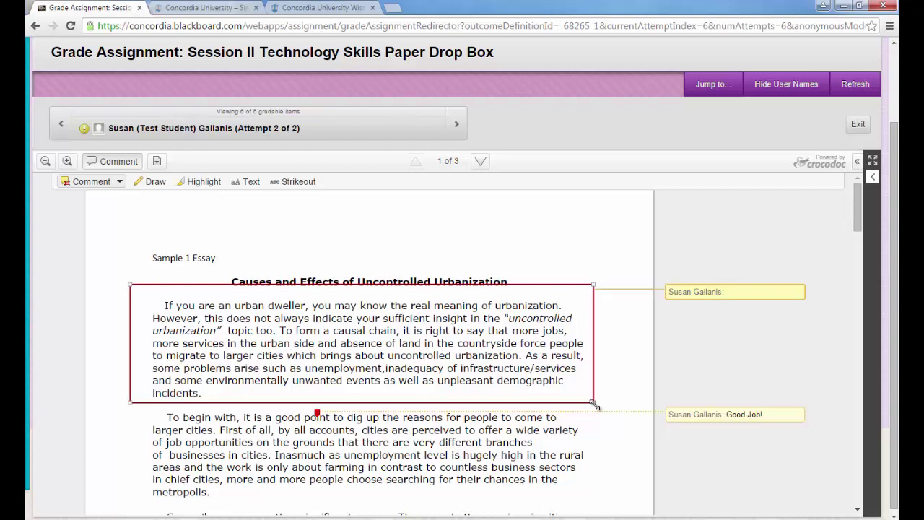
{"action": "left_click", "coordinate": [753, 301]}
{"action": "type", "text": "Good job!"}
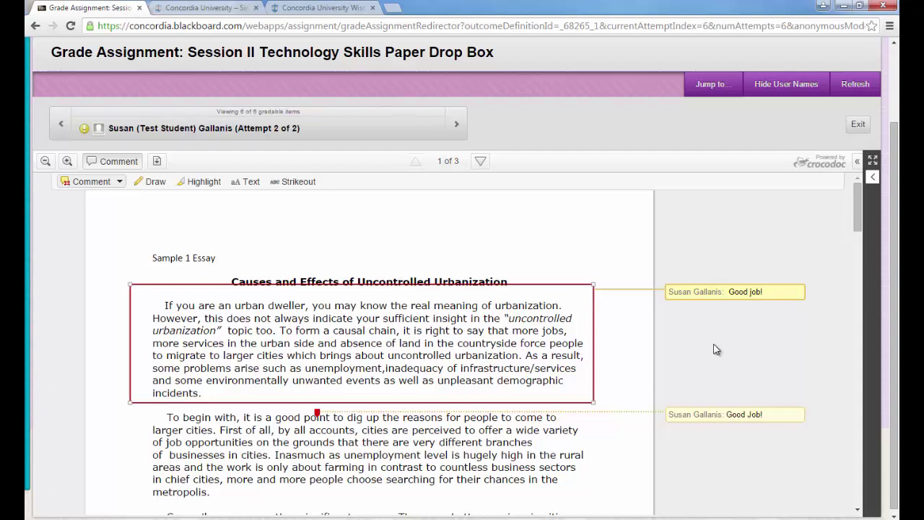
{"action": "mouse_move", "coordinate": [766, 297]}
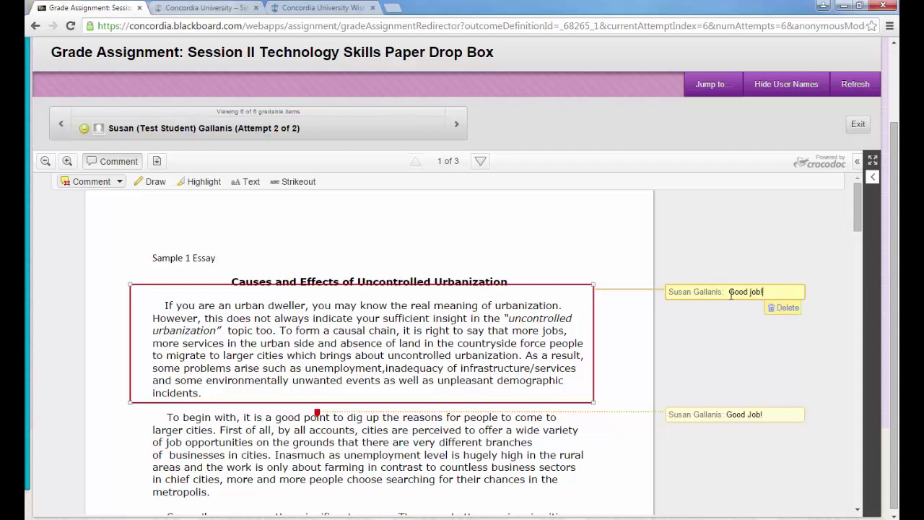
{"action": "left_click", "coordinate": [788, 308]}
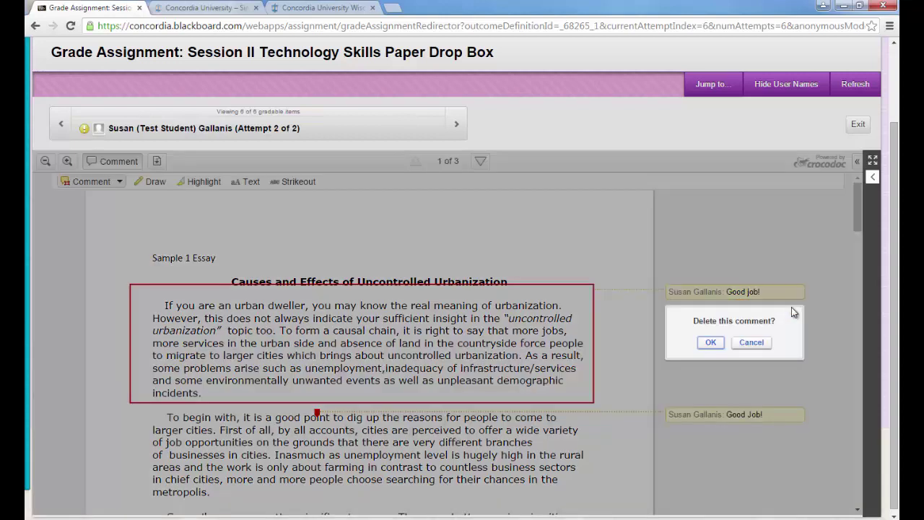
{"action": "left_click", "coordinate": [713, 343]}
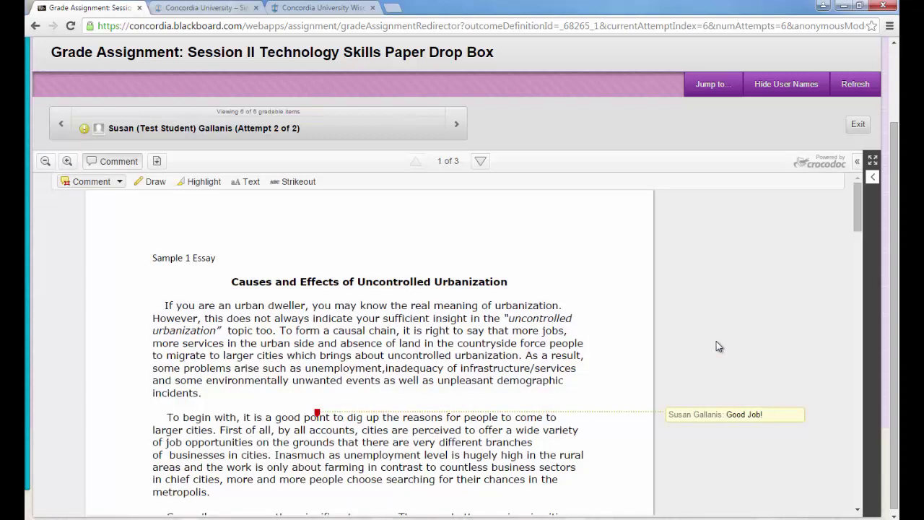
Highlight the first paragraph from 'However, this does not always indicate' through 'more jobs,'.
{"action": "left_click", "coordinate": [201, 183]}
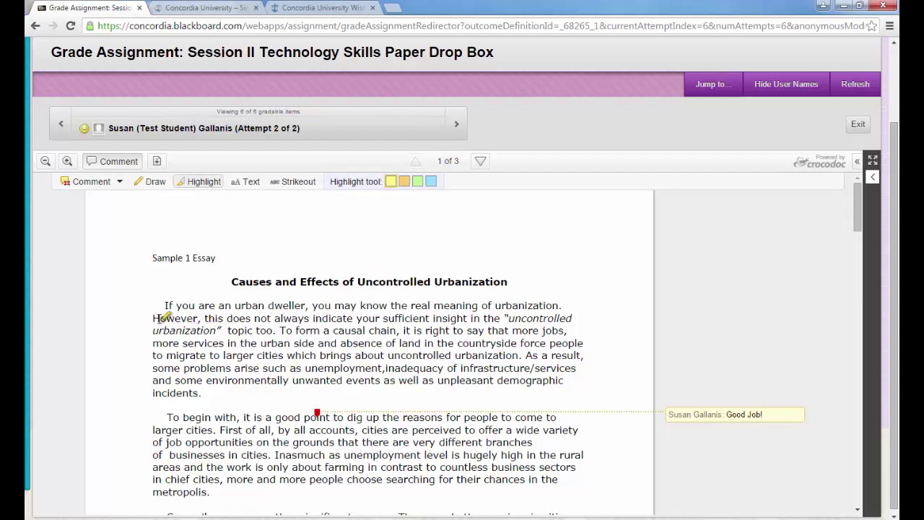
{"action": "left_click_drag", "start_coordinate": [153, 318], "coordinate": [575, 327]}
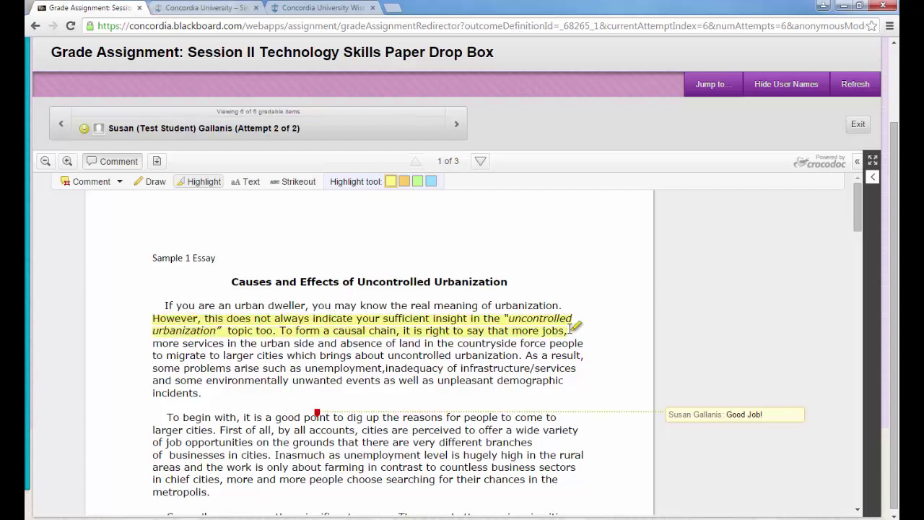
Reopen the grading sidebar and expand Attempt 2 to reveal the Writing Rubric and feedback box.
{"action": "left_click", "coordinate": [872, 186]}
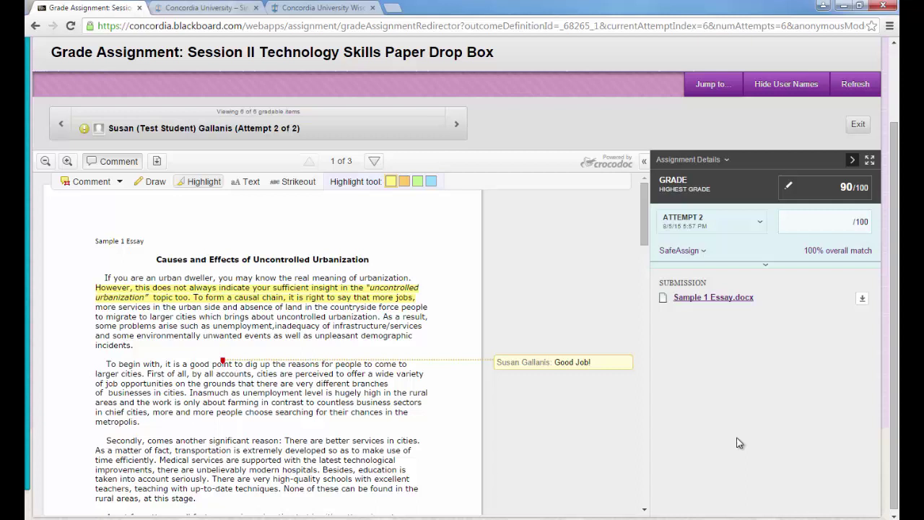
{"action": "left_click", "coordinate": [767, 265]}
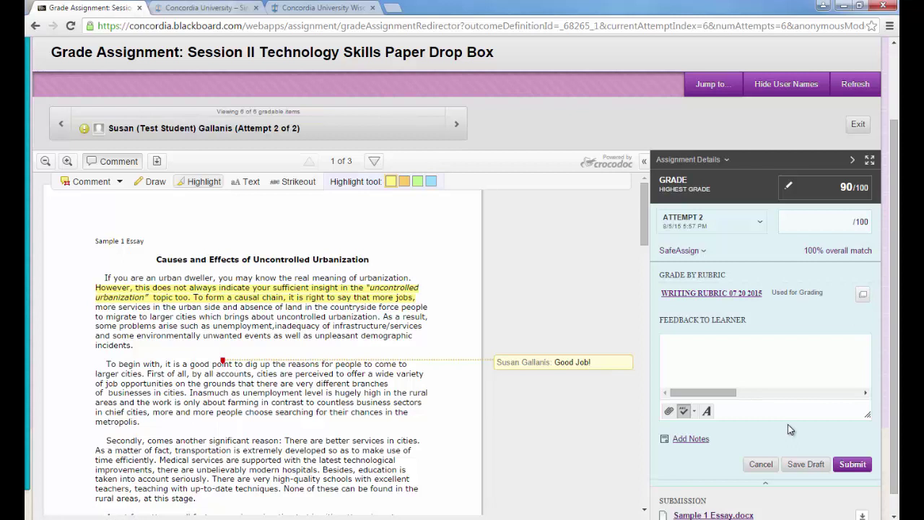
Open the Writing Rubric with descriptions and feedback shown, rating Thesis Inadequate (D) at 9.75.
{"action": "left_click", "coordinate": [742, 294]}
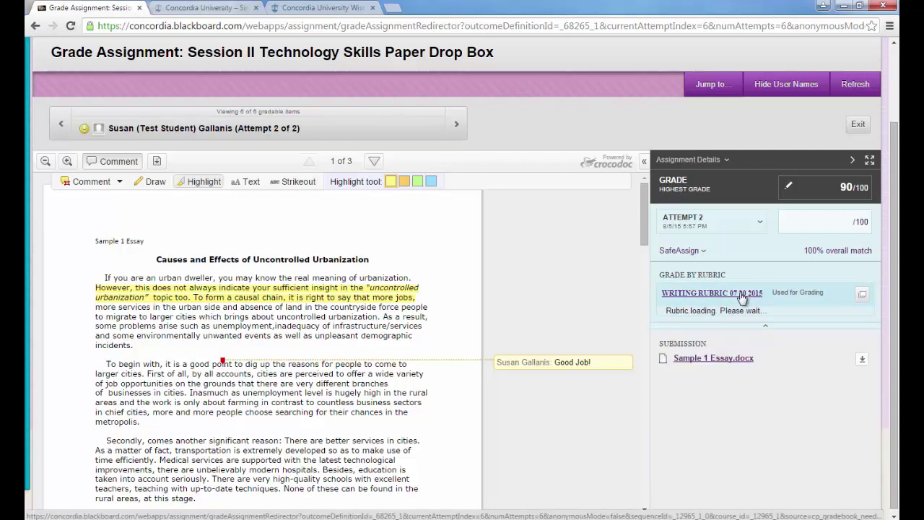
{"action": "left_click_drag", "start_coordinate": [895, 151], "coordinate": [898, 226]}
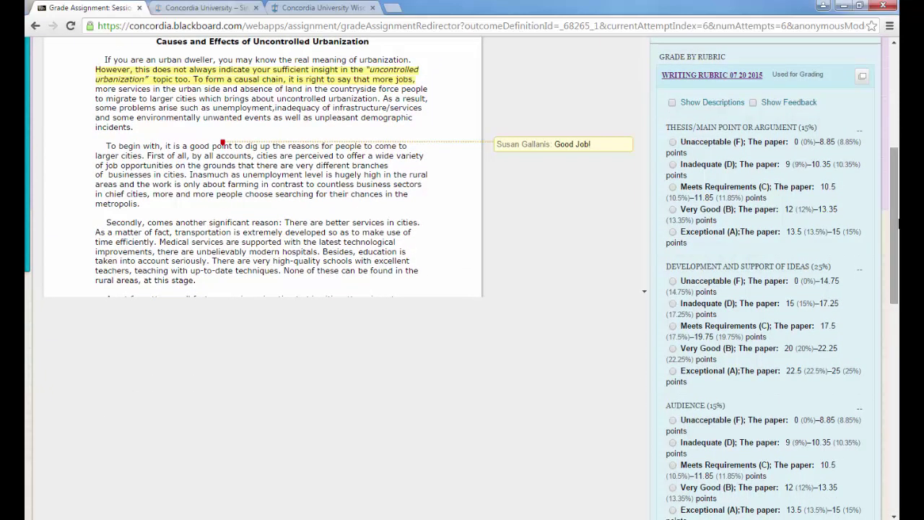
{"action": "left_click", "coordinate": [672, 103]}
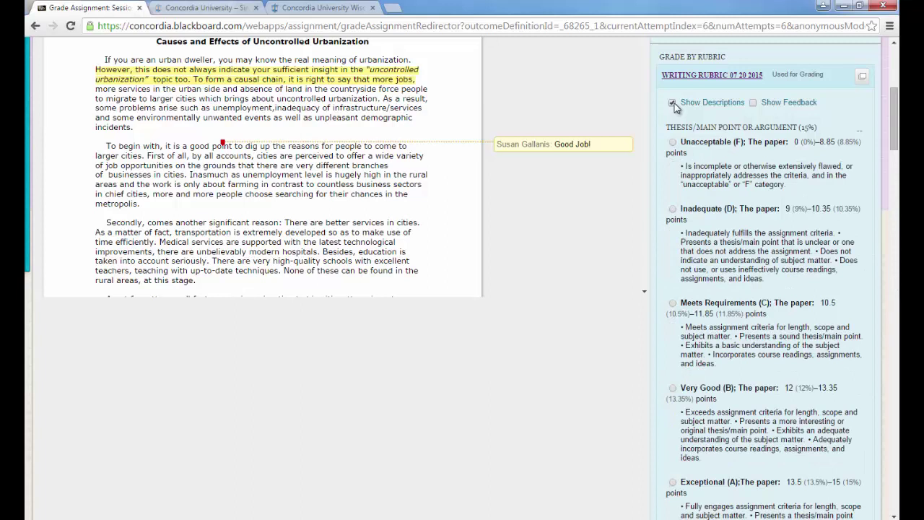
{"action": "left_click", "coordinate": [753, 104]}
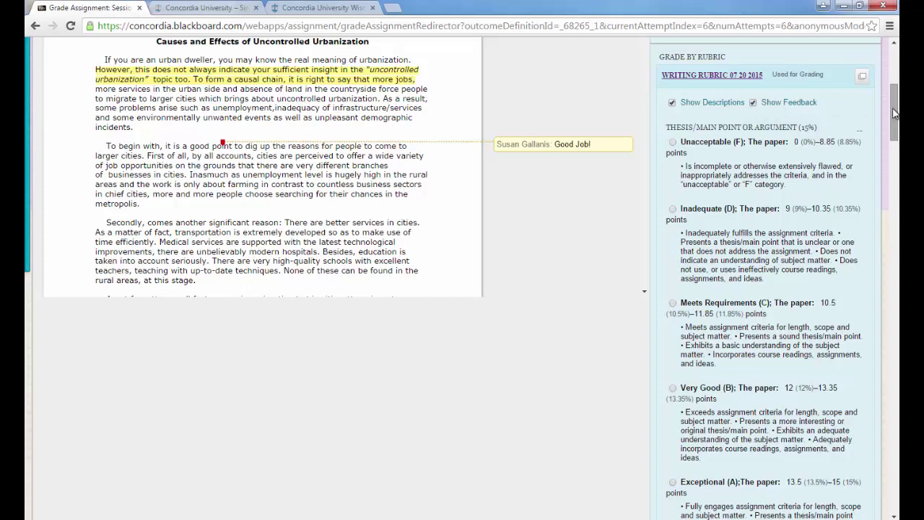
{"action": "left_click_drag", "start_coordinate": [894, 112], "coordinate": [894, 153]}
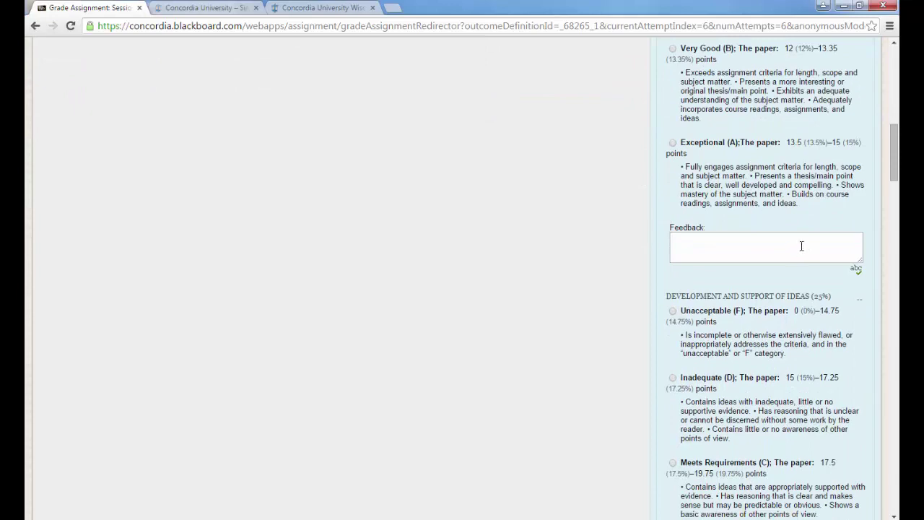
{"action": "left_click_drag", "start_coordinate": [894, 160], "coordinate": [895, 123]}
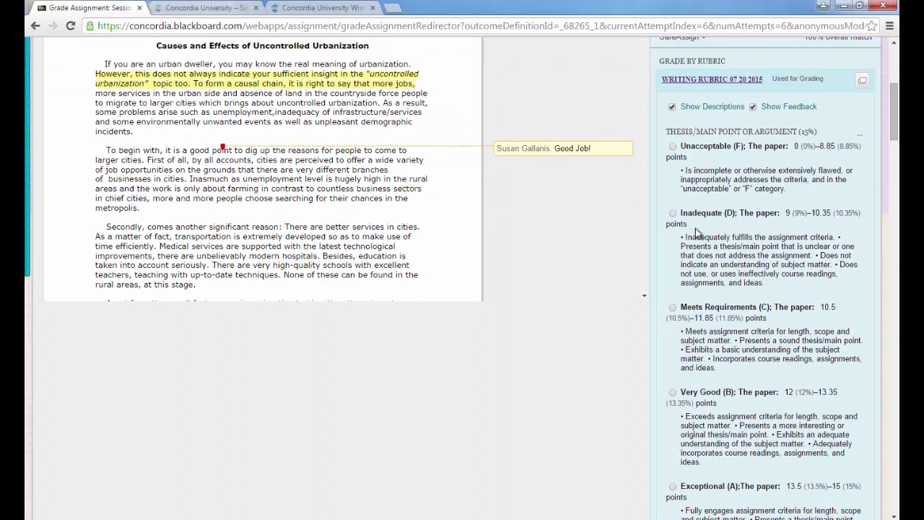
{"action": "left_click", "coordinate": [673, 214]}
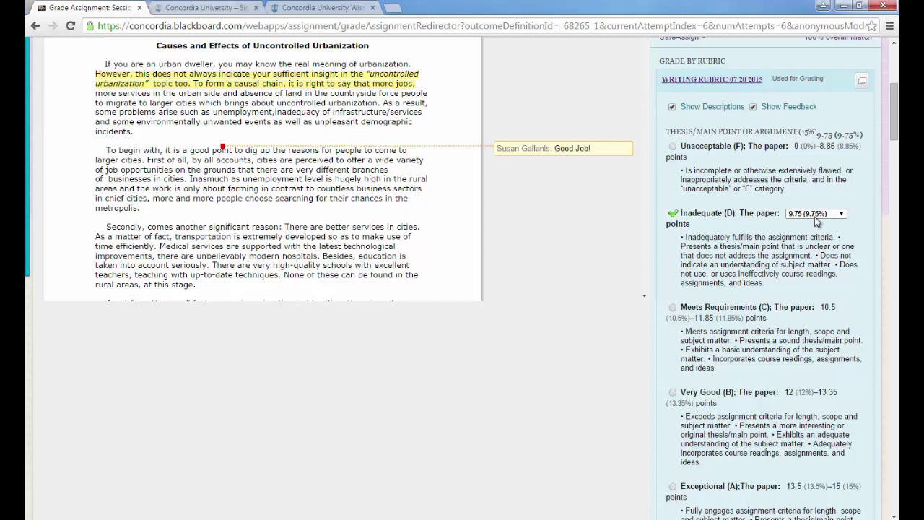
Set thesis to 10.35, development of ideas Meets Requirements, audience Inadequate.
{"action": "left_click", "coordinate": [841, 215]}
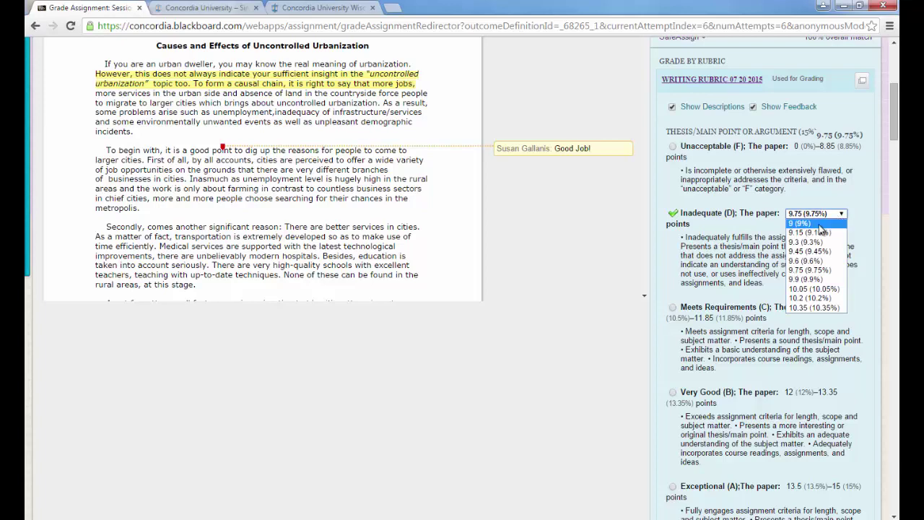
{"action": "left_click", "coordinate": [827, 309]}
{"action": "scroll", "coordinate": [827, 308], "scroll_direction": "down", "scroll_amount": 6}
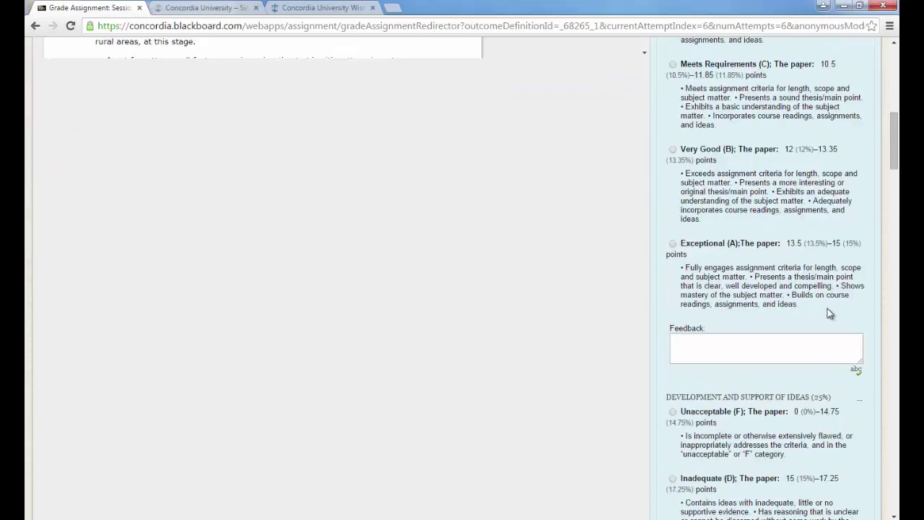
{"action": "scroll", "coordinate": [828, 308], "scroll_direction": "down", "scroll_amount": 3}
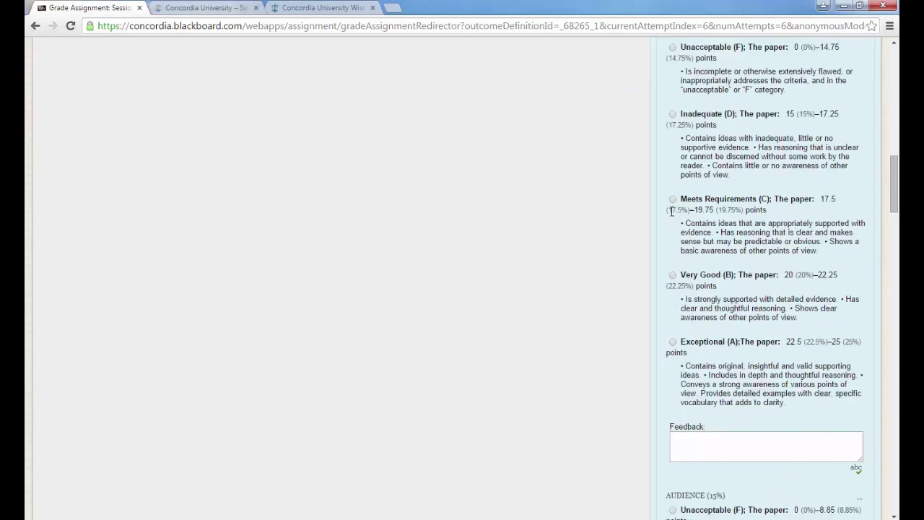
{"action": "left_click", "coordinate": [673, 200]}
{"action": "scroll", "coordinate": [727, 243], "scroll_direction": "down", "scroll_amount": 4}
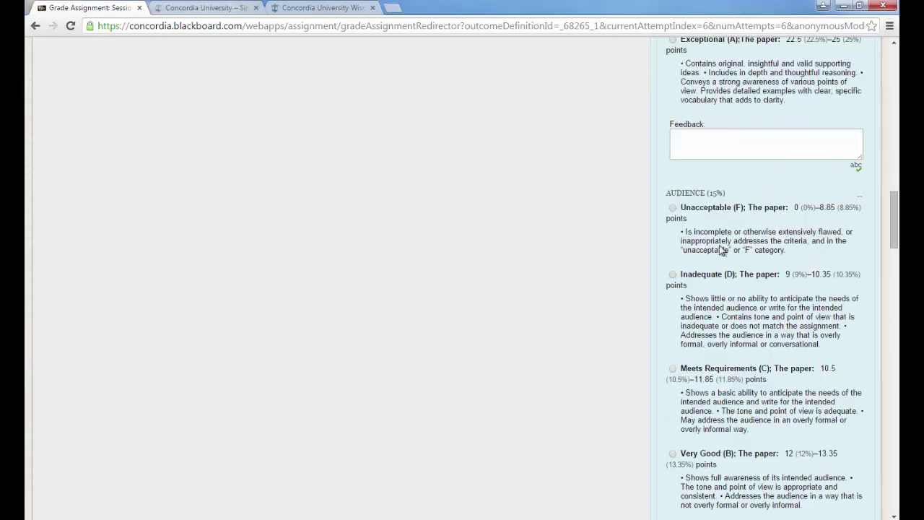
{"action": "left_click", "coordinate": [673, 276]}
{"action": "scroll", "coordinate": [757, 294], "scroll_direction": "down", "scroll_amount": 6}
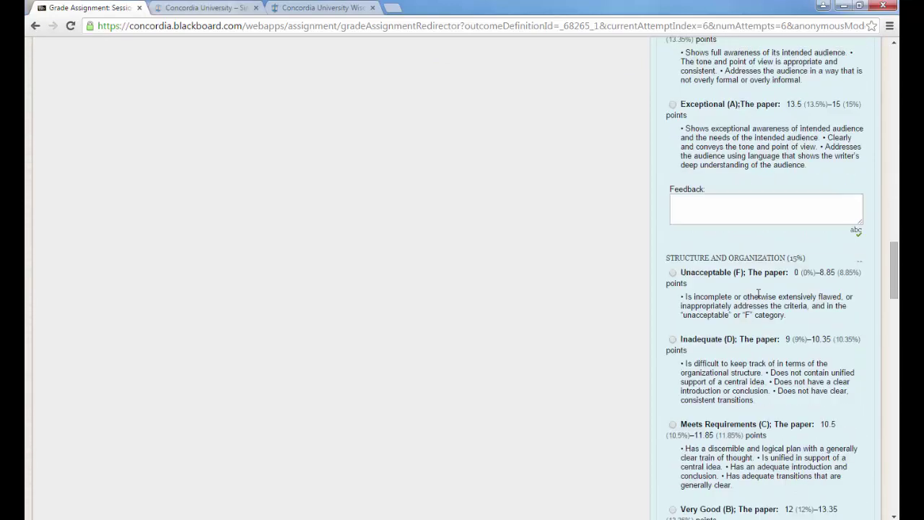
Rate structure and language Meets Requirements and mechanics, format, and citations Inadequate.
{"action": "left_click", "coordinate": [674, 426]}
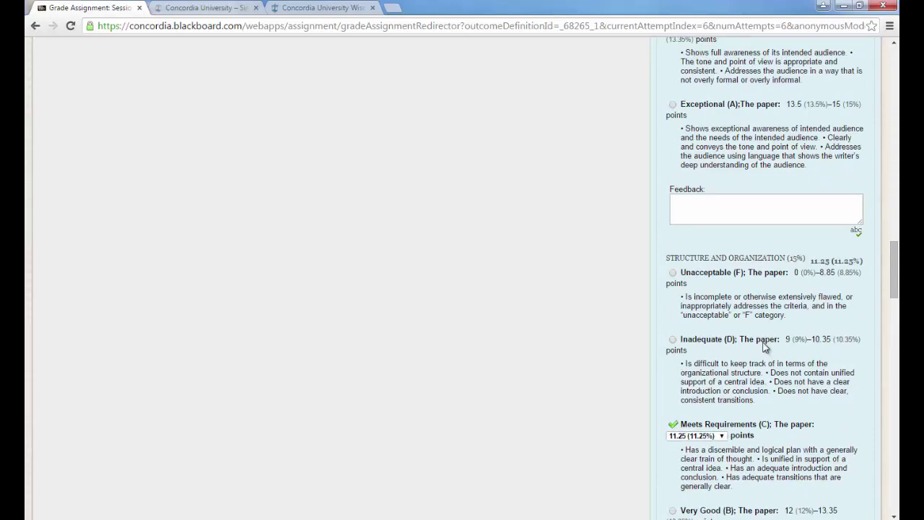
{"action": "scroll", "coordinate": [766, 347], "scroll_direction": "down", "scroll_amount": 3}
{"action": "scroll", "coordinate": [765, 348], "scroll_direction": "down", "scroll_amount": 5}
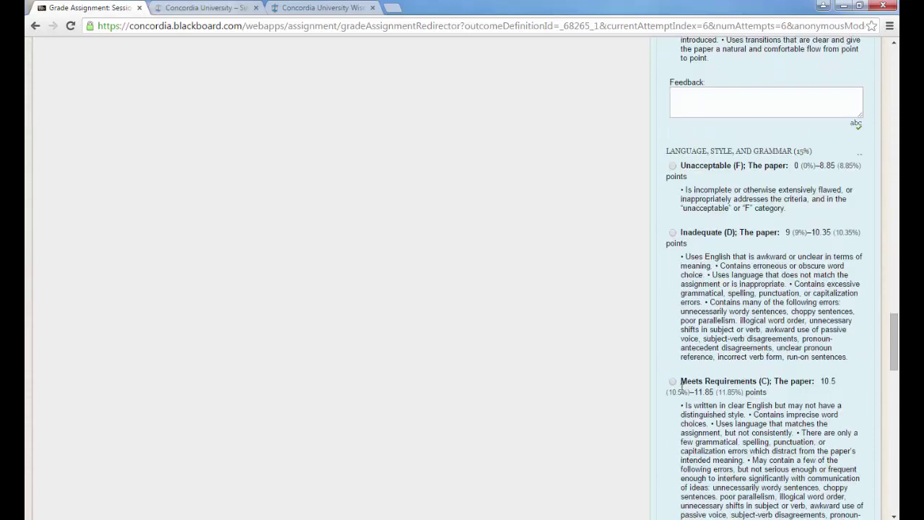
{"action": "left_click", "coordinate": [673, 381]}
{"action": "scroll", "coordinate": [741, 333], "scroll_direction": "down", "scroll_amount": 7}
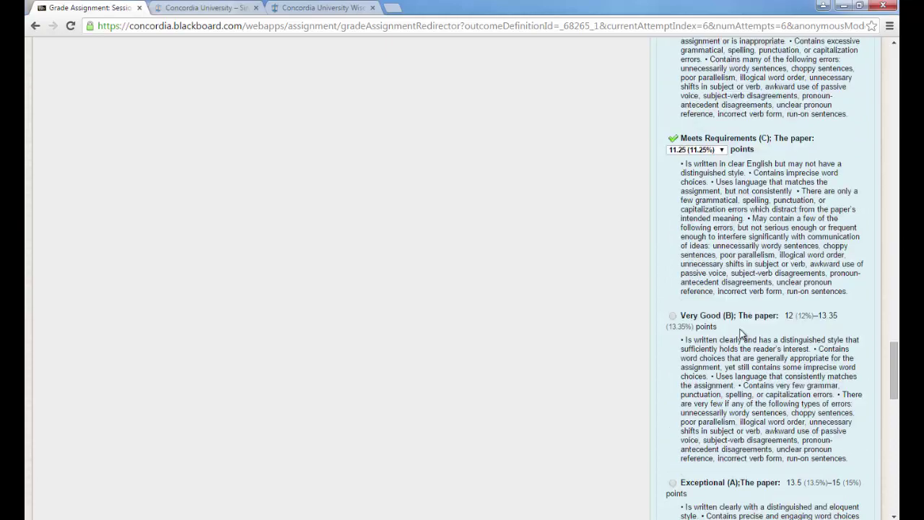
{"action": "scroll", "coordinate": [742, 333], "scroll_direction": "down", "scroll_amount": 3}
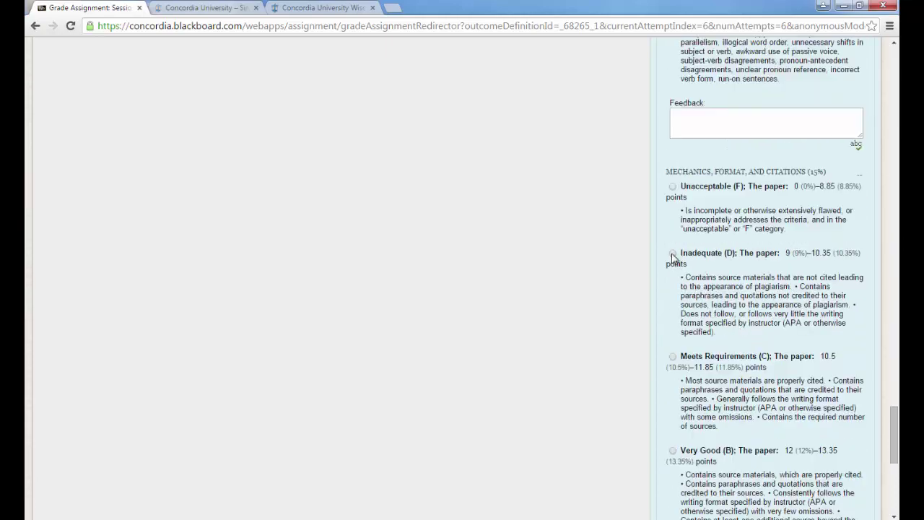
{"action": "left_click", "coordinate": [672, 253]}
{"action": "scroll", "coordinate": [735, 305], "scroll_direction": "down", "scroll_amount": 5}
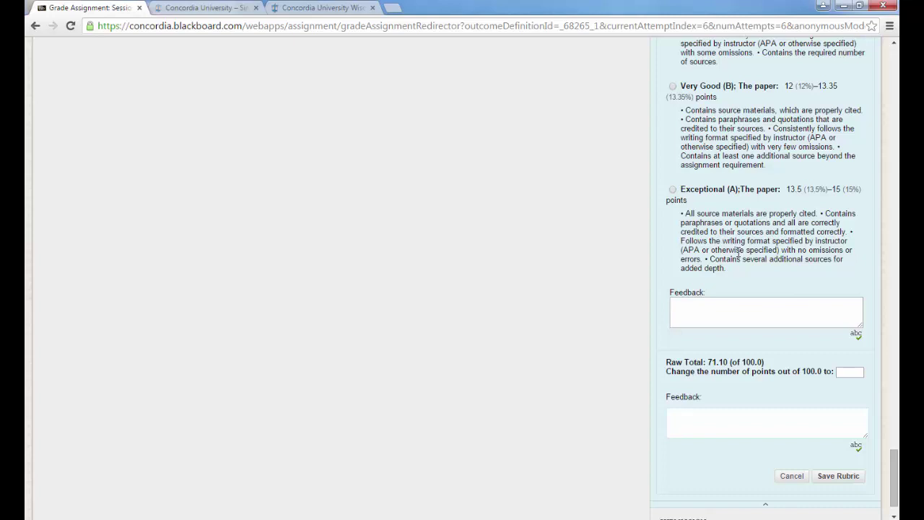
Enter a 73.0 point override, then cancel the inline rubric without saving.
{"action": "left_click", "coordinate": [854, 373]}
{"action": "type", "text": "73.0"}
{"action": "left_click", "coordinate": [791, 476]}
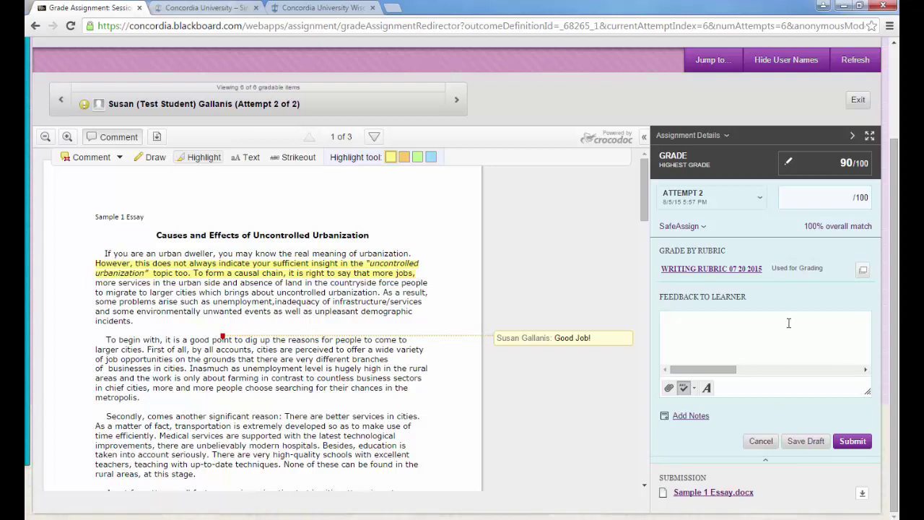
Open the Rubric Detail pop-up for Writing Rubric 07 20 2015 and widen it to fit the grid.
{"action": "left_click", "coordinate": [863, 271]}
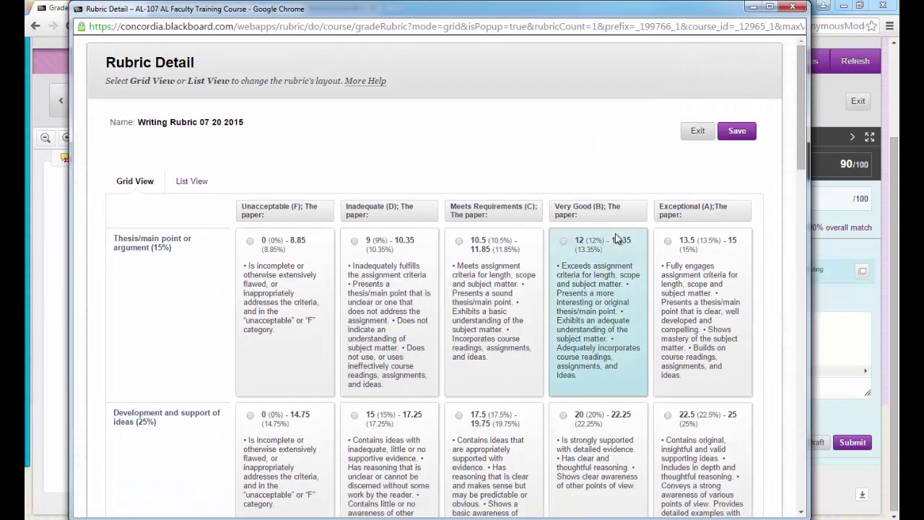
{"action": "left_click_drag", "start_coordinate": [804, 246], "coordinate": [863, 246]}
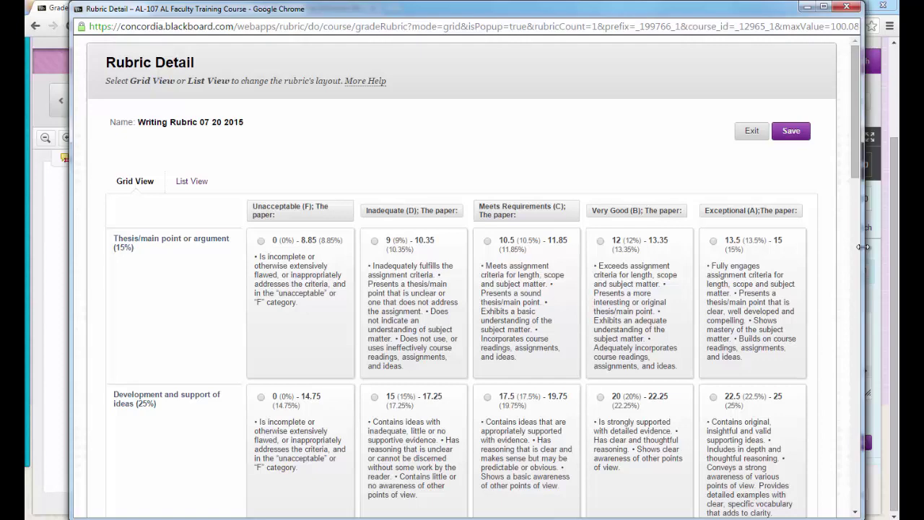
Rate thesis Meets Requirements, development Very Good, audience and structure Meets Requirements.
{"action": "left_click", "coordinate": [526, 310]}
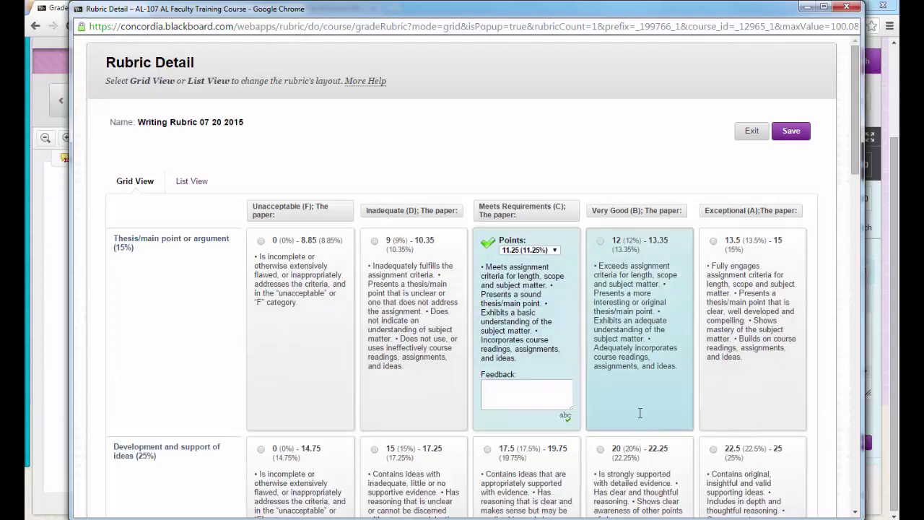
{"action": "scroll", "coordinate": [640, 414], "scroll_direction": "down", "scroll_amount": 3}
{"action": "left_click", "coordinate": [632, 340]}
{"action": "scroll", "coordinate": [632, 340], "scroll_direction": "down", "scroll_amount": 3}
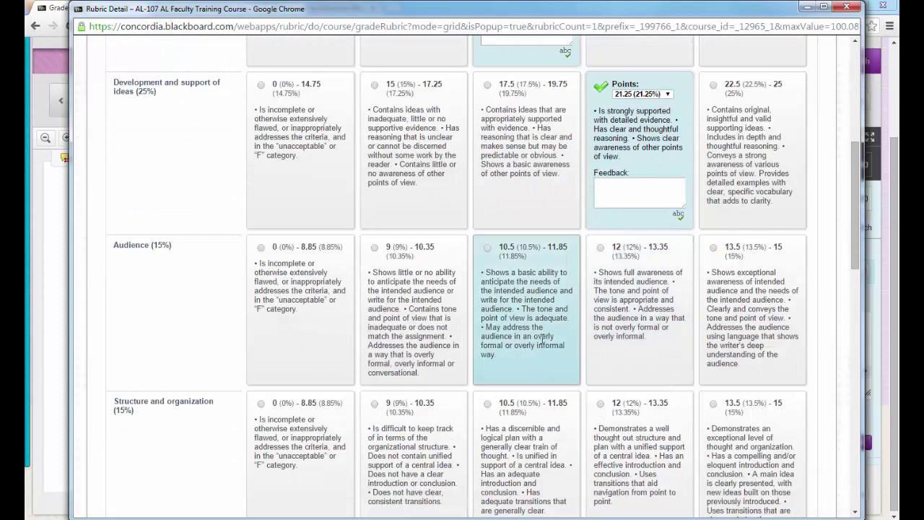
{"action": "left_click", "coordinate": [543, 333]}
{"action": "scroll", "coordinate": [543, 332], "scroll_direction": "down", "scroll_amount": 2}
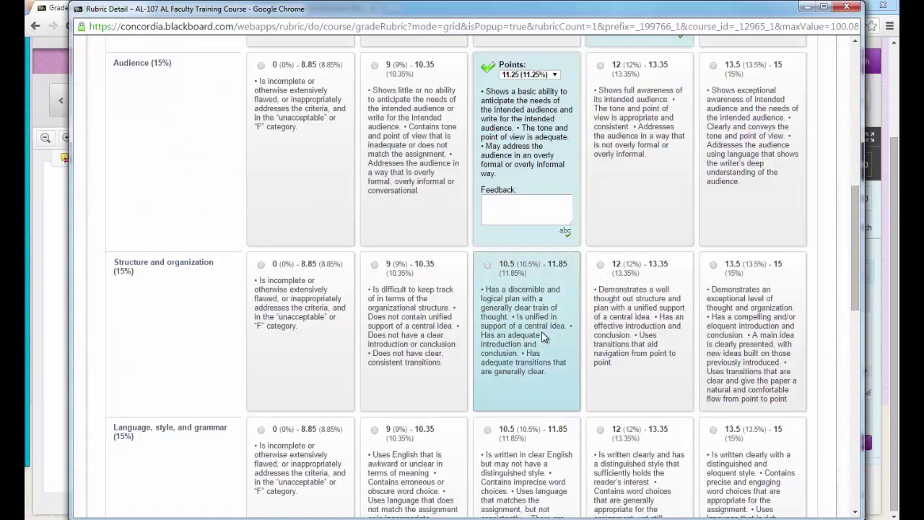
{"action": "left_click", "coordinate": [543, 336]}
{"action": "scroll", "coordinate": [543, 336], "scroll_direction": "down", "scroll_amount": 2}
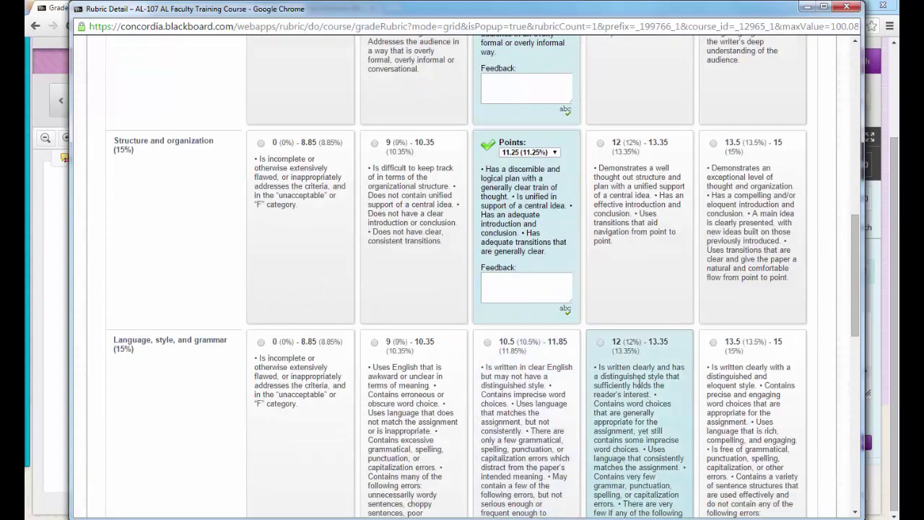
Rate language Very Good at 13.35 and mechanics Very Good (12.75), reaching 81.10.
{"action": "left_click", "coordinate": [639, 381]}
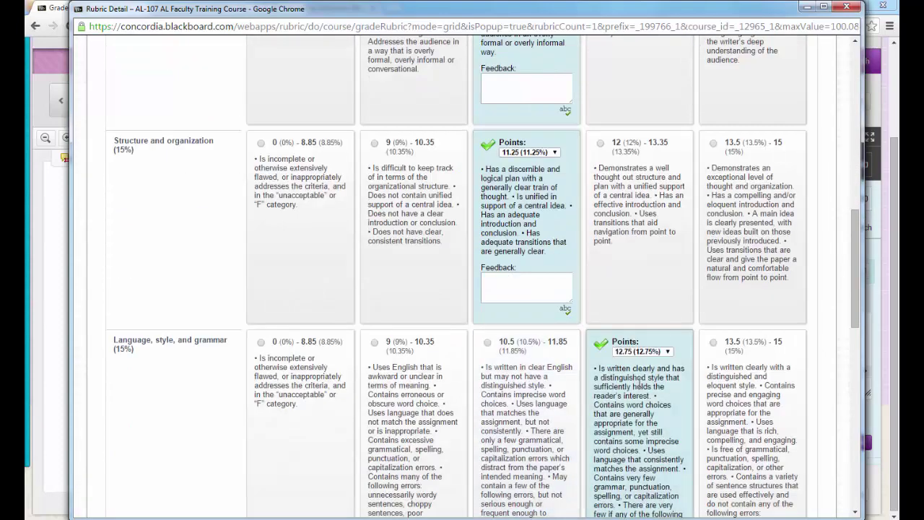
{"action": "left_click", "coordinate": [653, 351]}
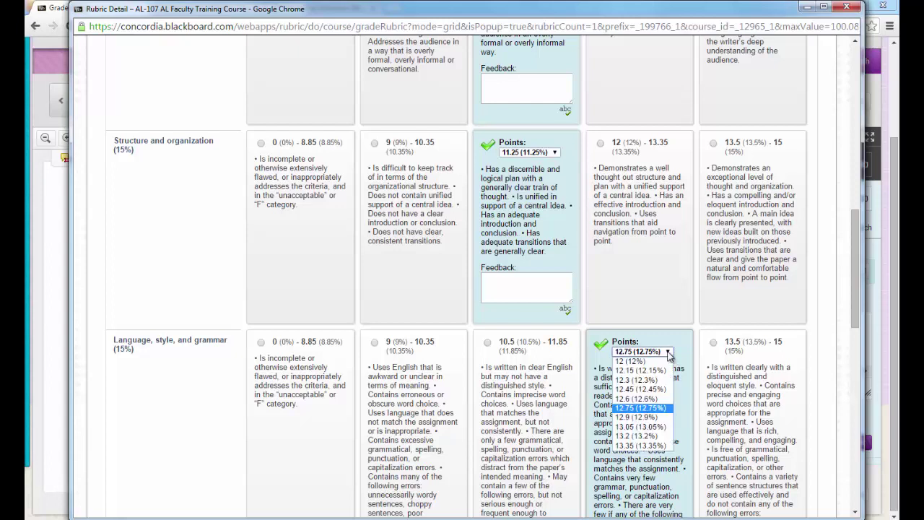
{"action": "left_click", "coordinate": [644, 446]}
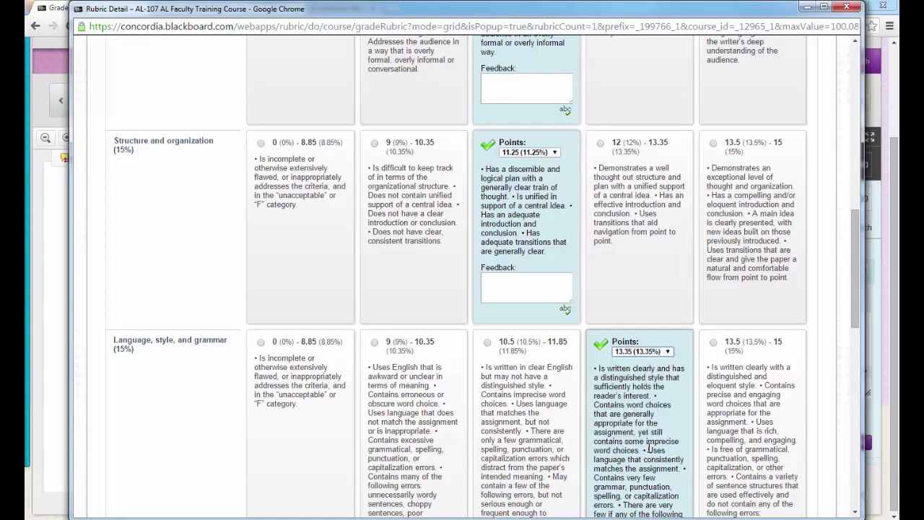
{"action": "scroll", "coordinate": [648, 446], "scroll_direction": "down", "scroll_amount": 6}
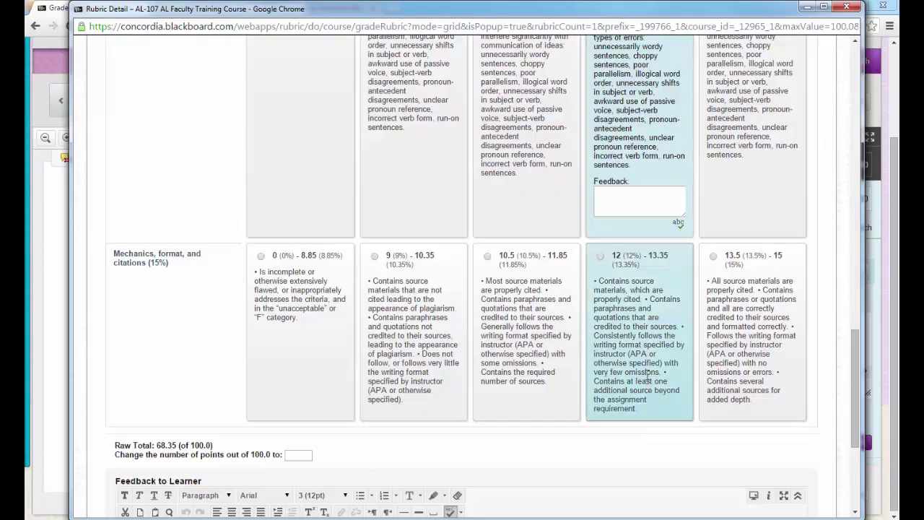
{"action": "left_click", "coordinate": [648, 374]}
{"action": "scroll", "coordinate": [647, 374], "scroll_direction": "down", "scroll_amount": 3}
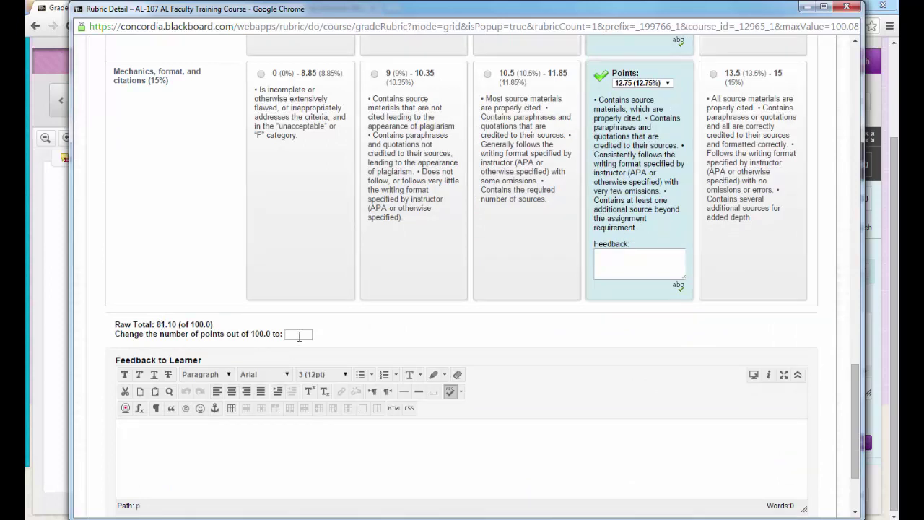
{"action": "scroll", "coordinate": [299, 336], "scroll_direction": "down", "scroll_amount": 1}
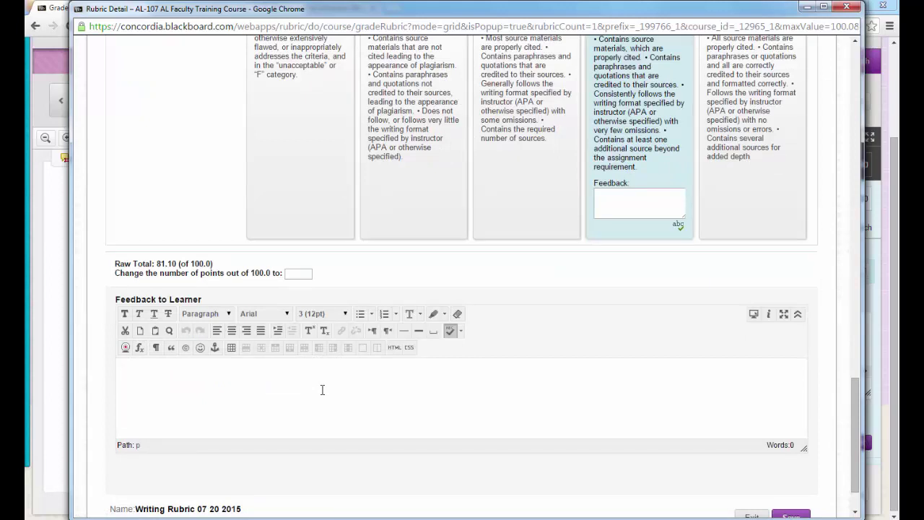
{"action": "scroll", "coordinate": [323, 390], "scroll_direction": "down", "scroll_amount": 1}
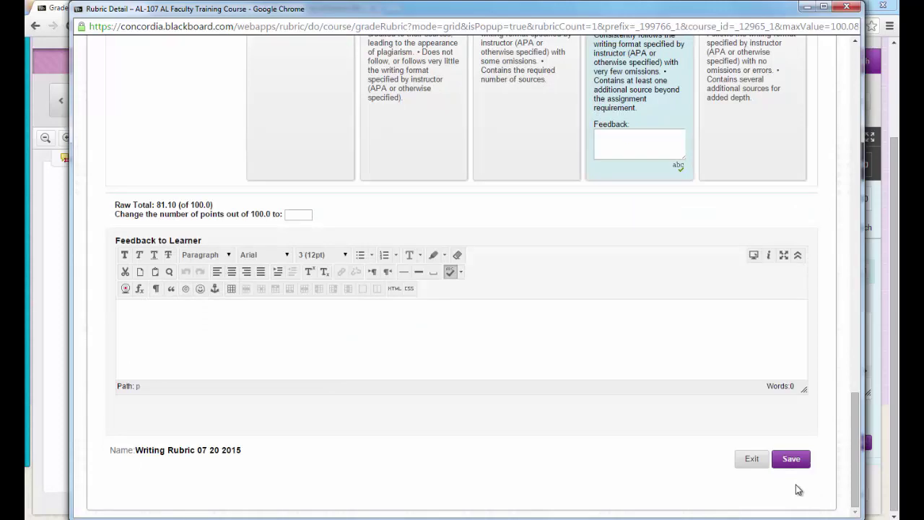
Save the 81.10 rubric score as Attempt 2's grade and submit it.
{"action": "left_click", "coordinate": [799, 461]}
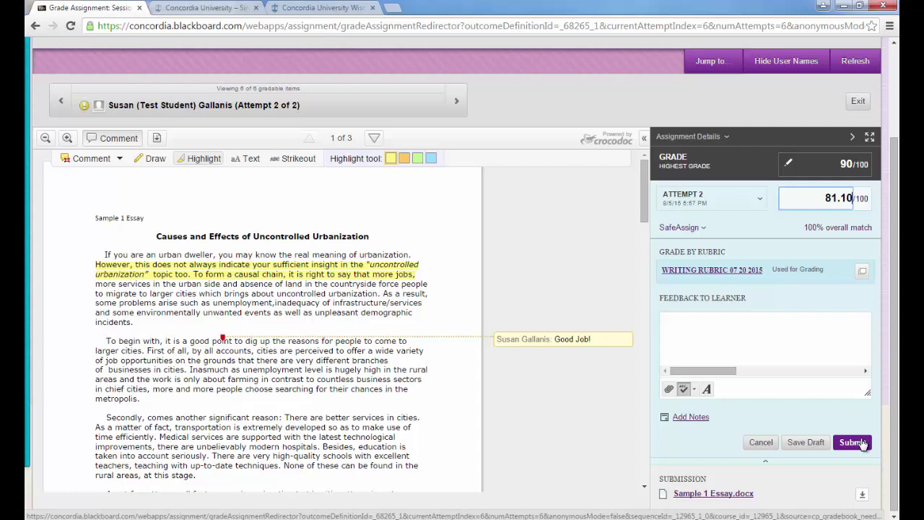
{"action": "left_click", "coordinate": [853, 442]}
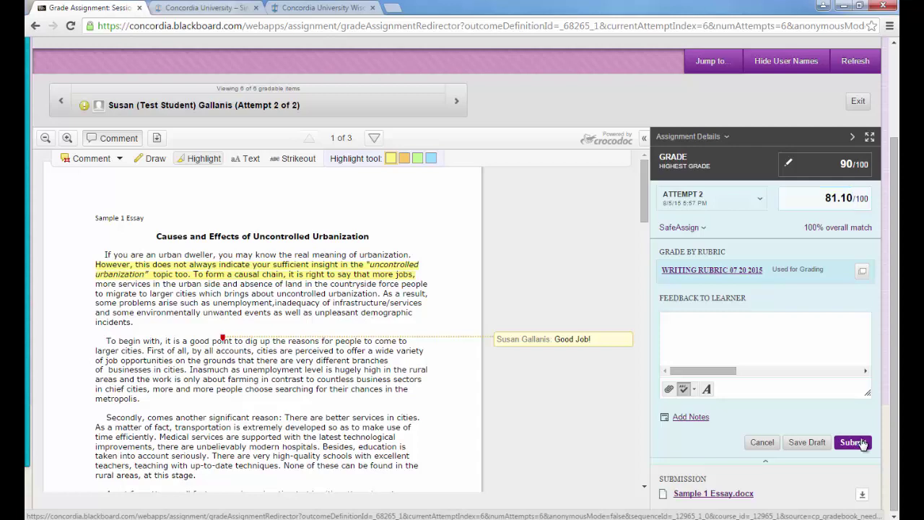